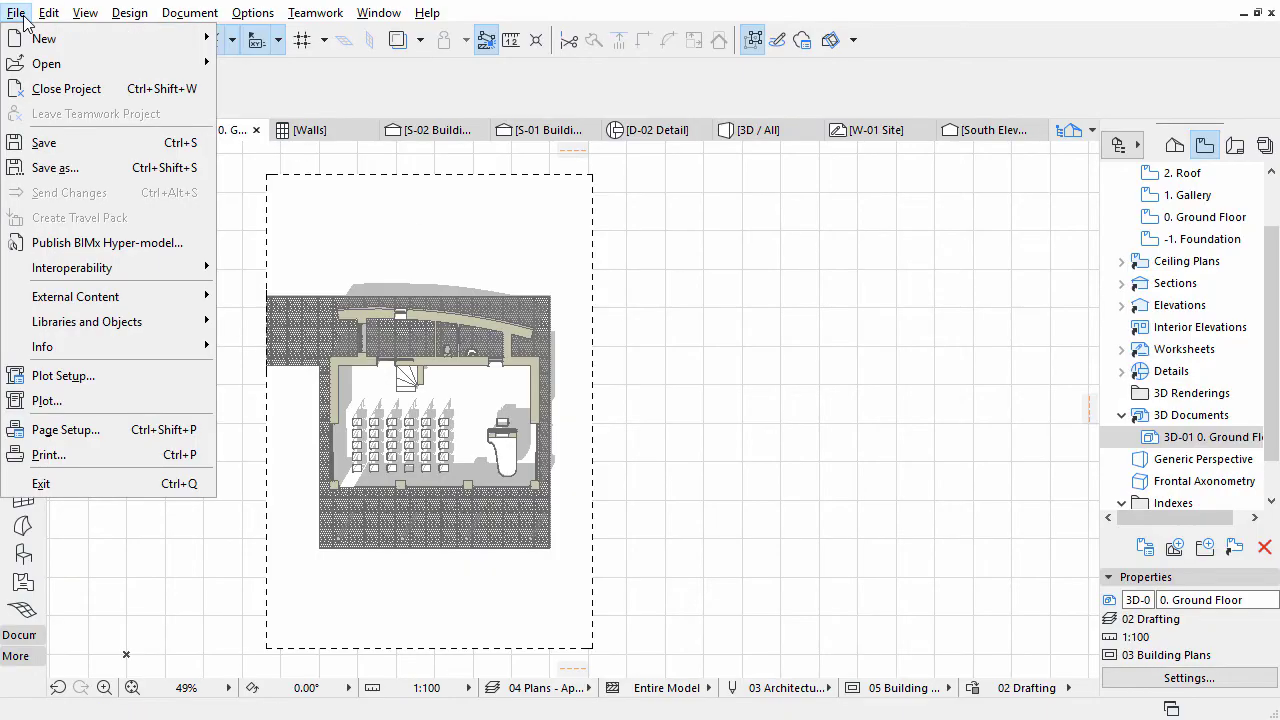
- Choose the project file TS03_ch8.pln from the Complete Project Files folder to open
mouse_move(46, 63)
left_click(240, 63)
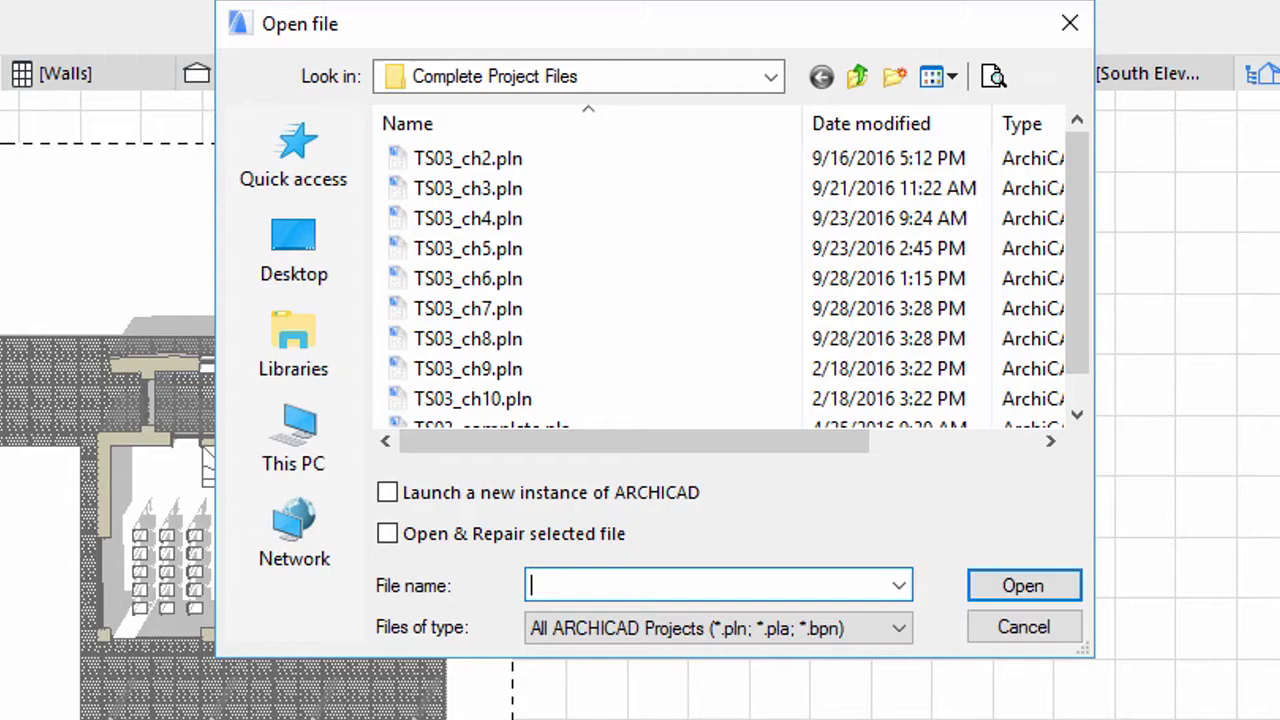
left_click(445, 340)
left_click(1017, 592)
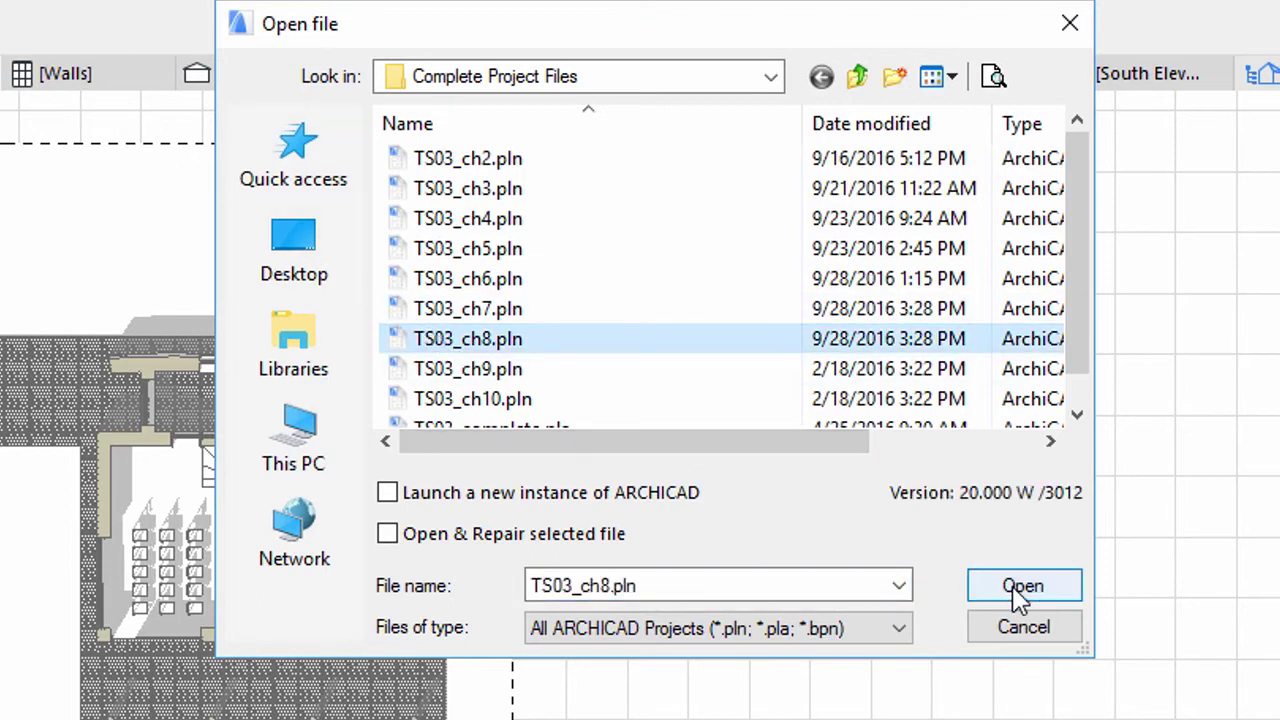
- Open TS03_ch8.pln and relink the missing Training Textures library to the local Training Textures folder
left_click(1013, 588)
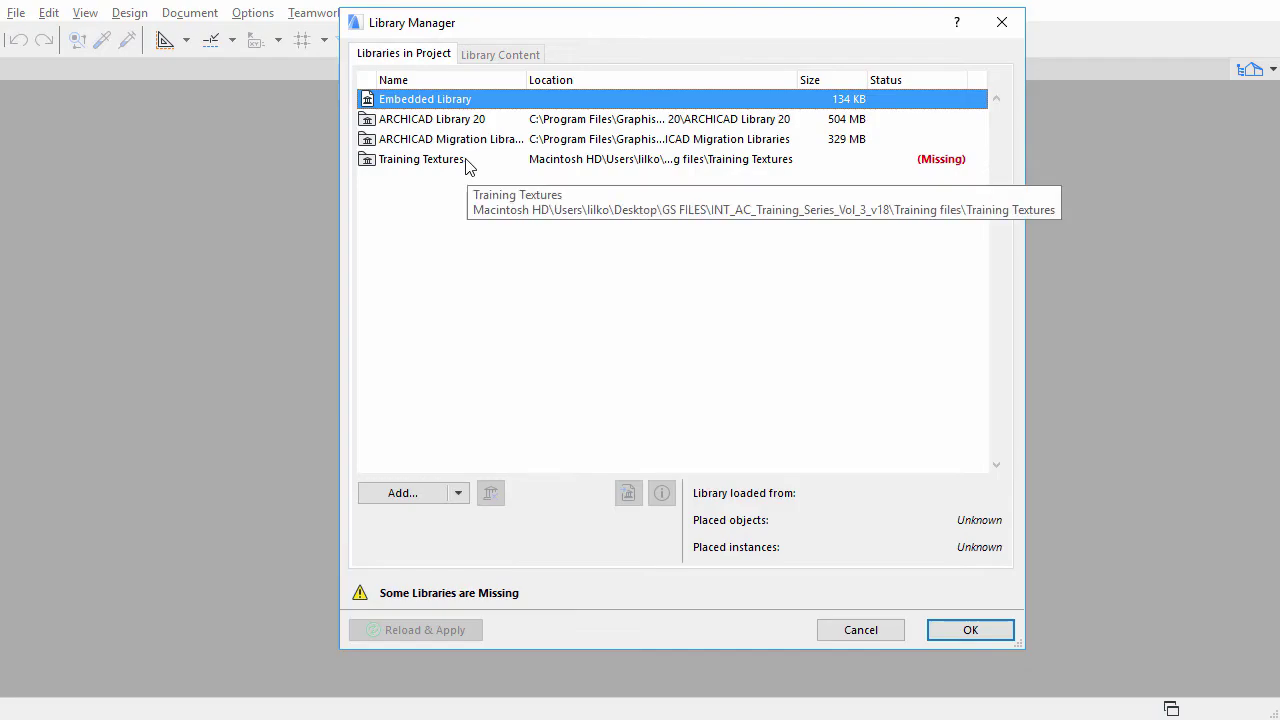
left_click(463, 158)
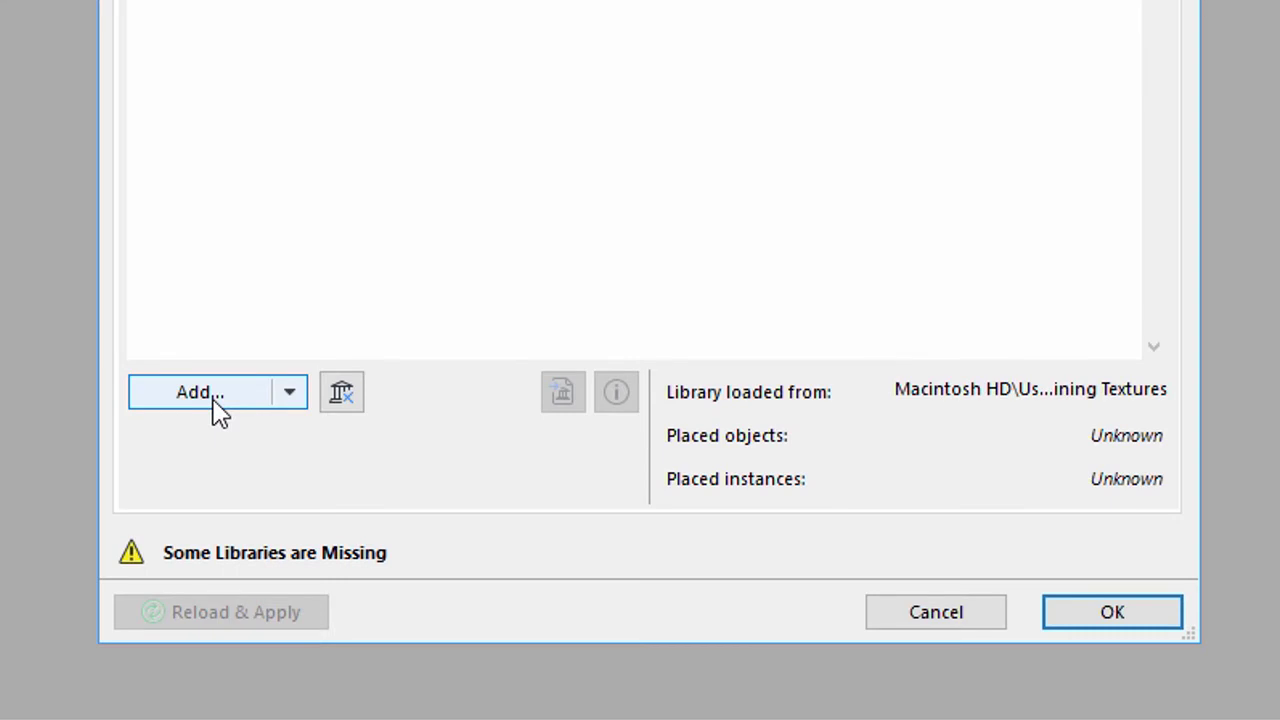
left_click(216, 410)
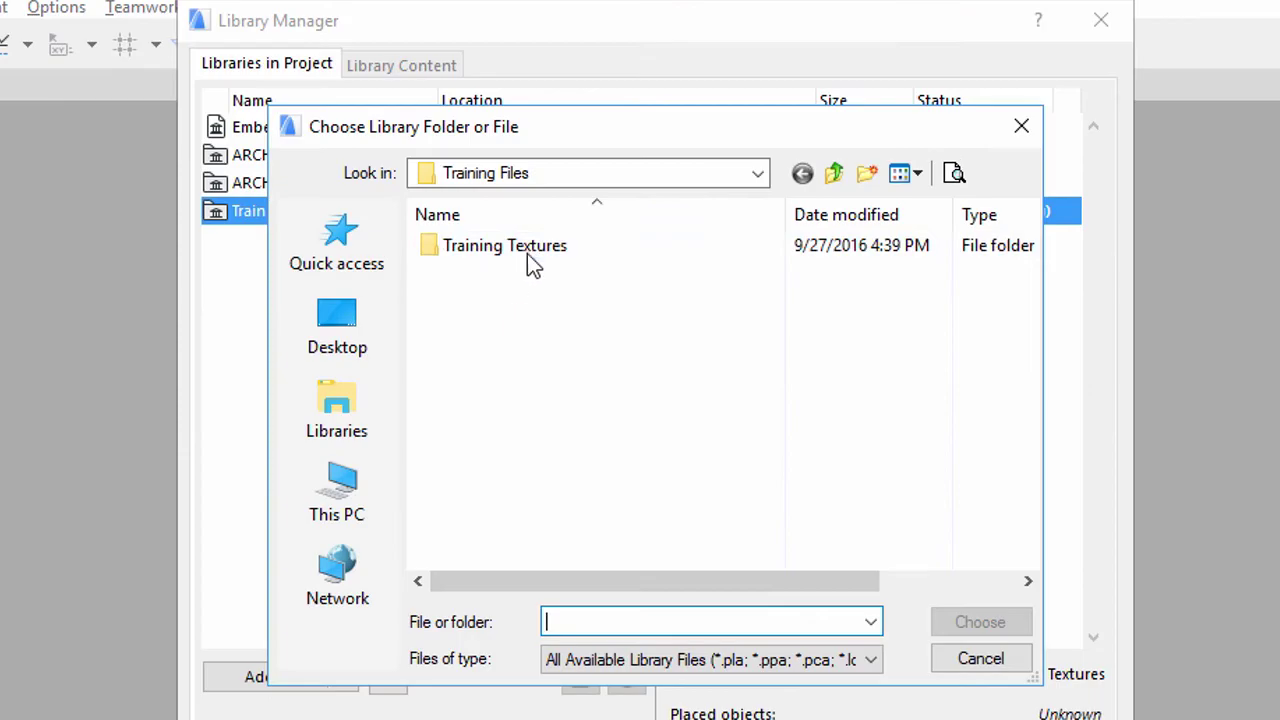
left_click(530, 249)
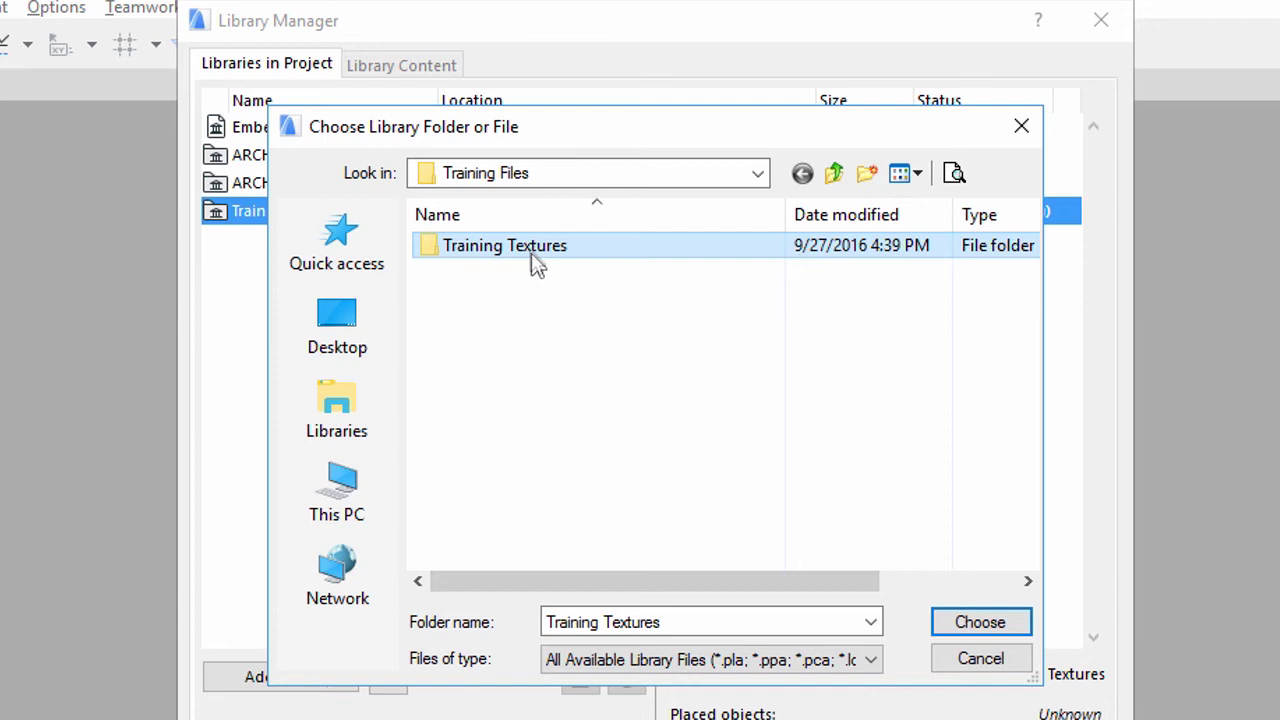
left_click(958, 624)
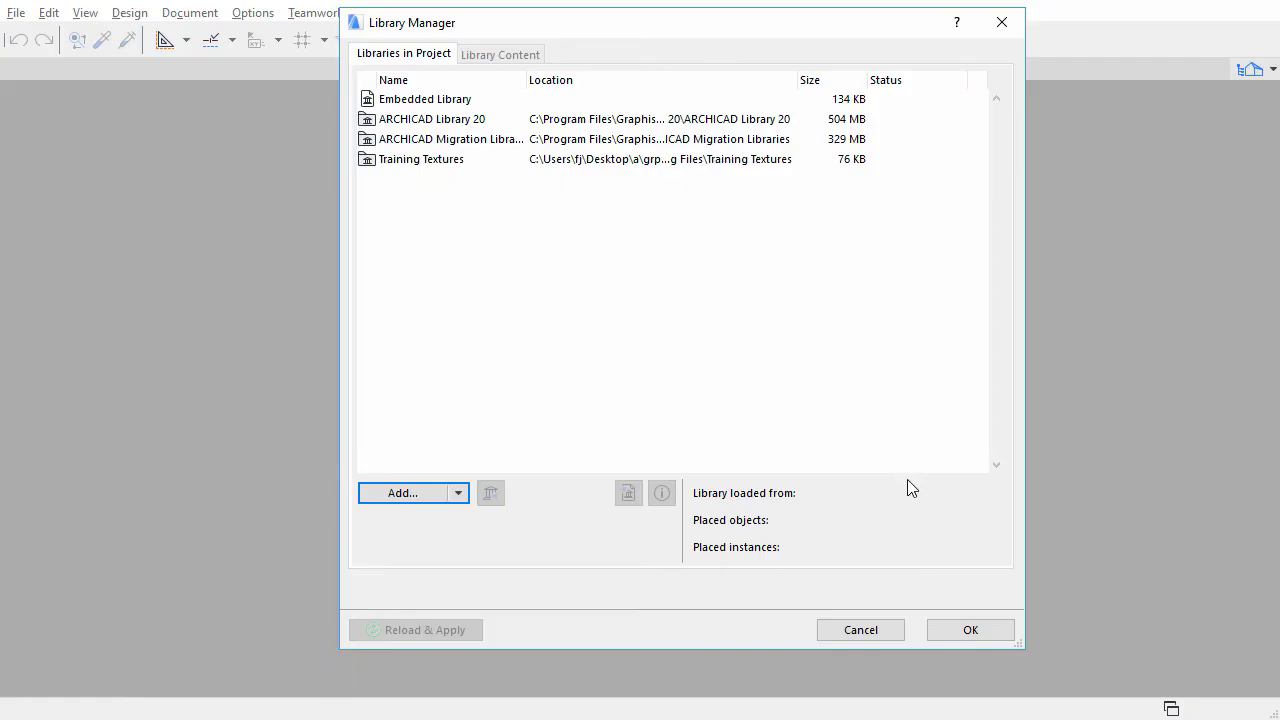
left_click(956, 626)
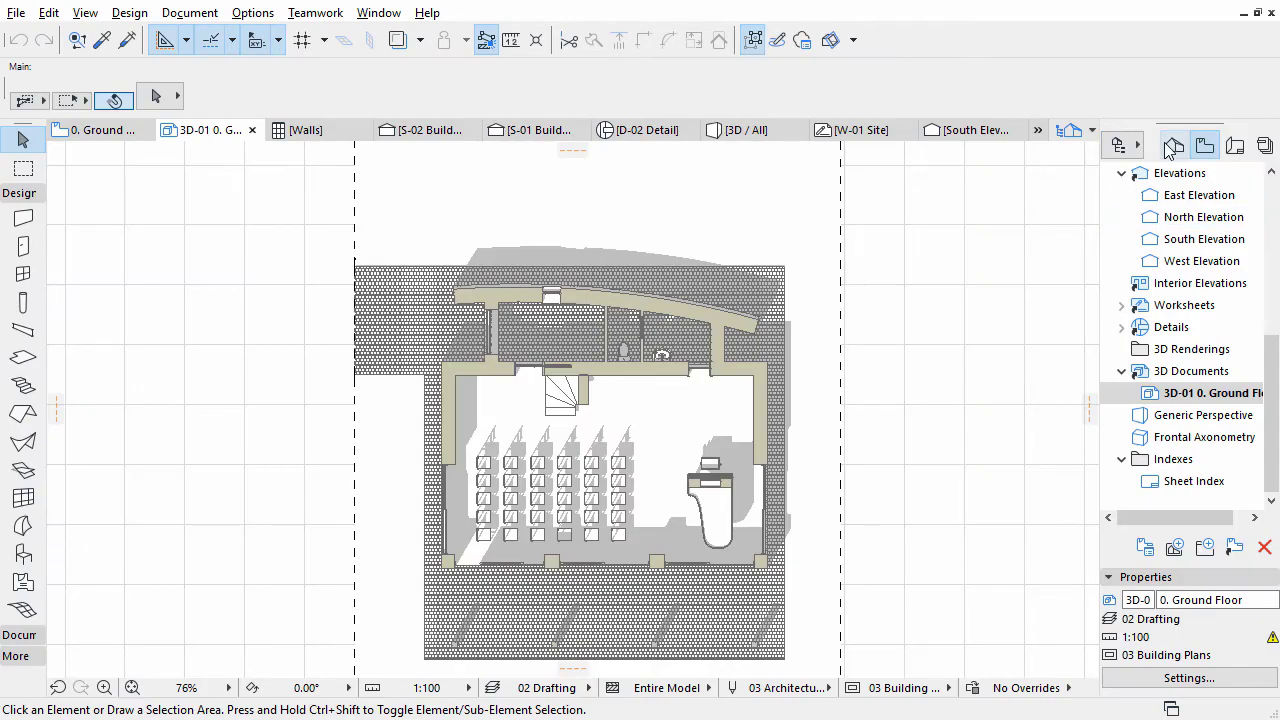
- Open the Generic Perspective 3D view from the Project Map and bring the house closer
left_click(1171, 147)
left_click(1210, 547)
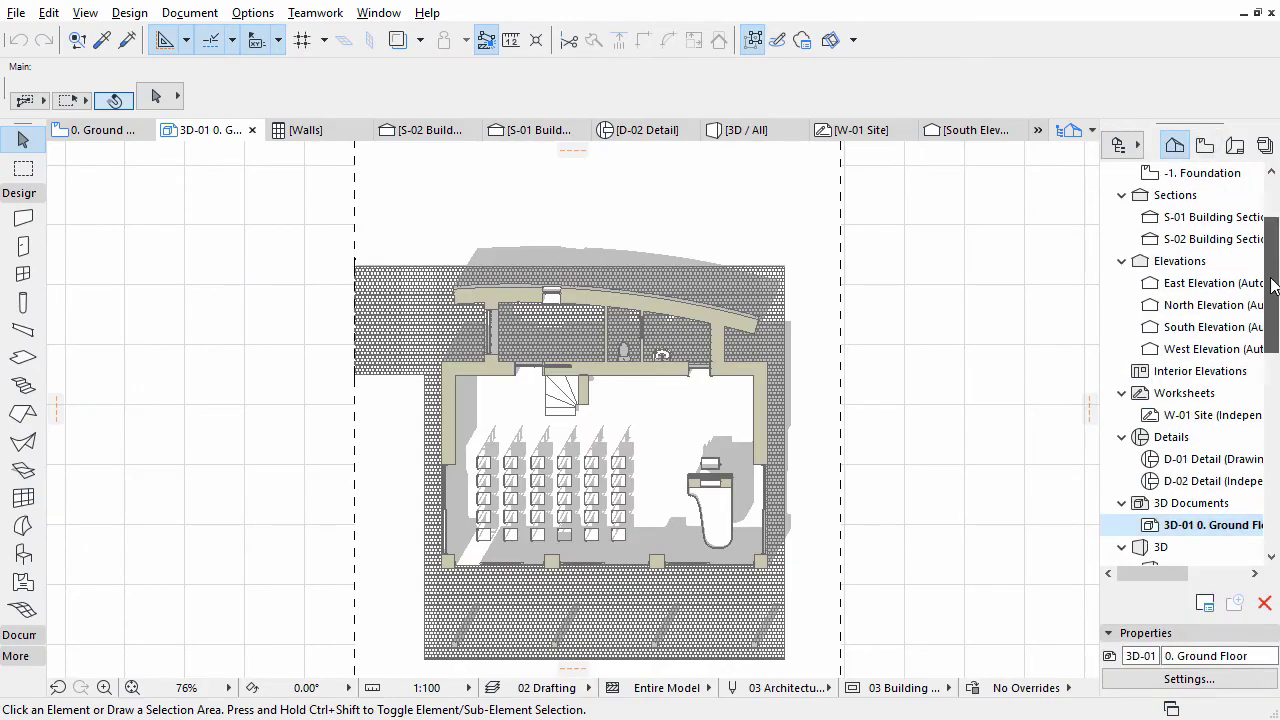
scroll(1215, 500, "down", 4)
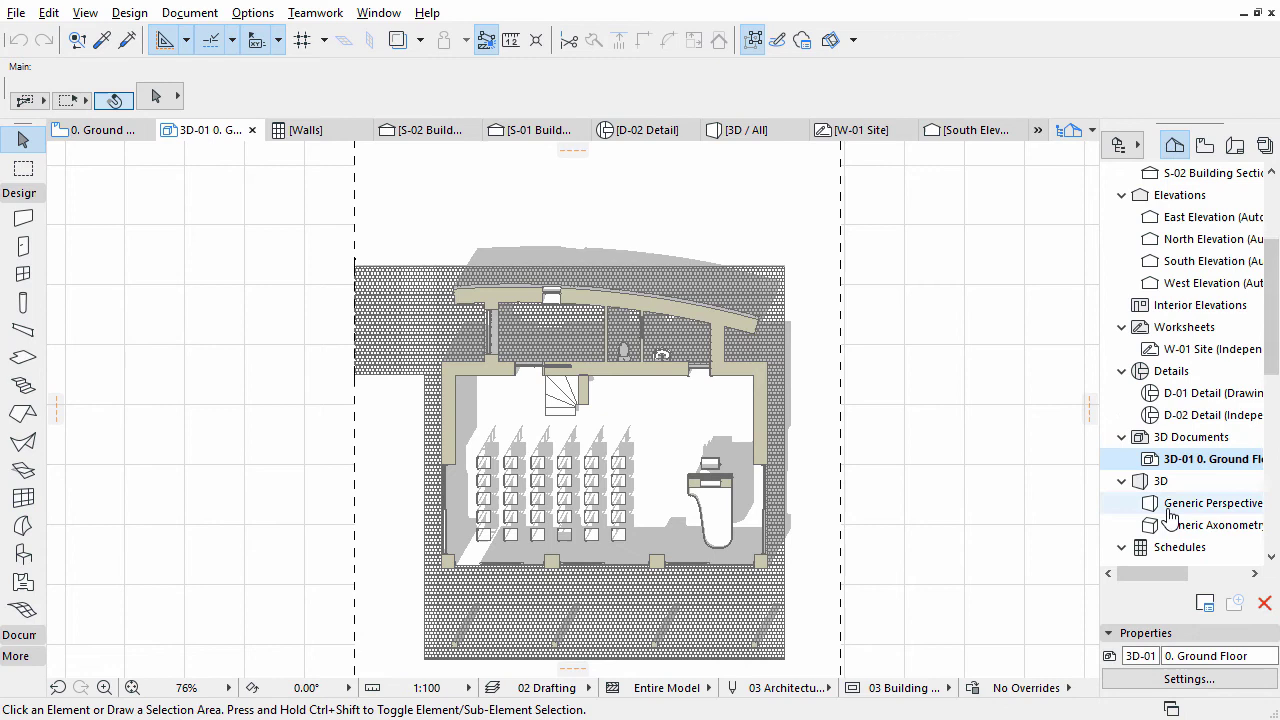
left_click(1168, 508)
double_click(1168, 512)
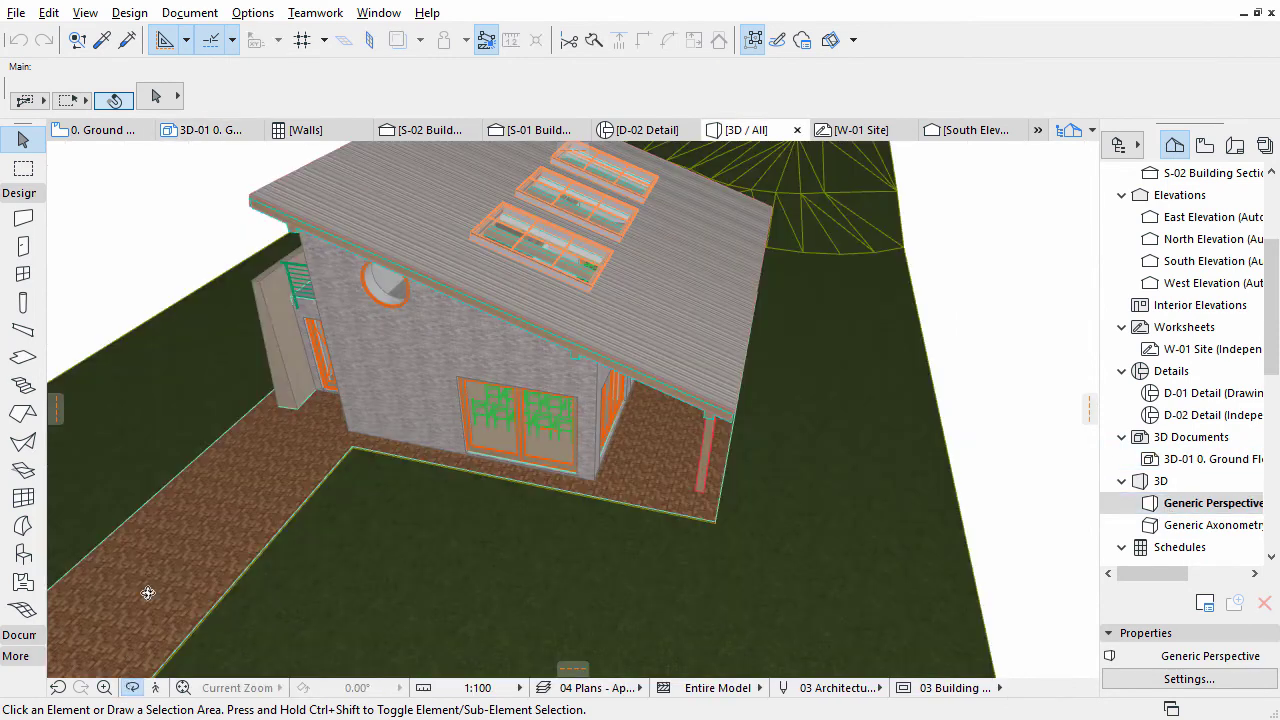
mouse_move(151, 477)
middle_mouse_down("shift")
mouse_move(288, 464)
mouse_move(512, 380)
mouse_move(571, 408)
mouse_move(501, 524)
mouse_move(603, 524)
middle_mouse_up("shift")
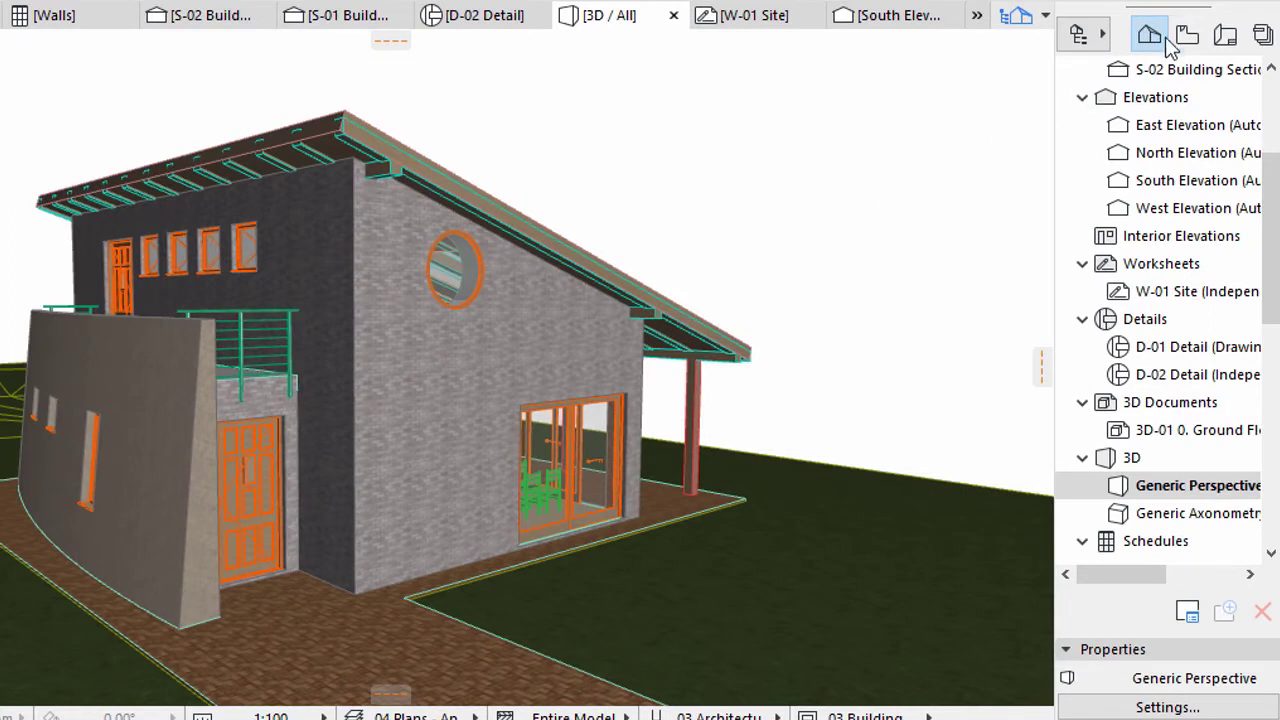
- Switch the Navigator to the View Map and select the 3D Renderings folder
left_click(1184, 40)
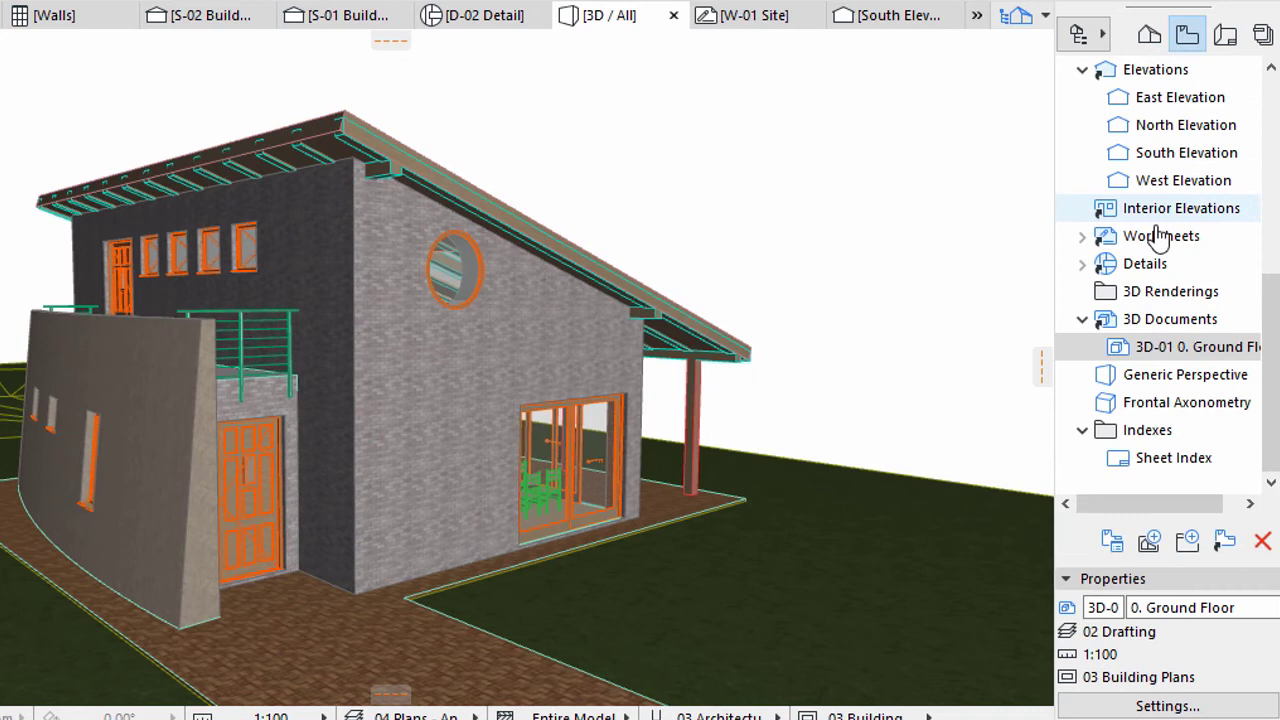
left_click(1165, 302)
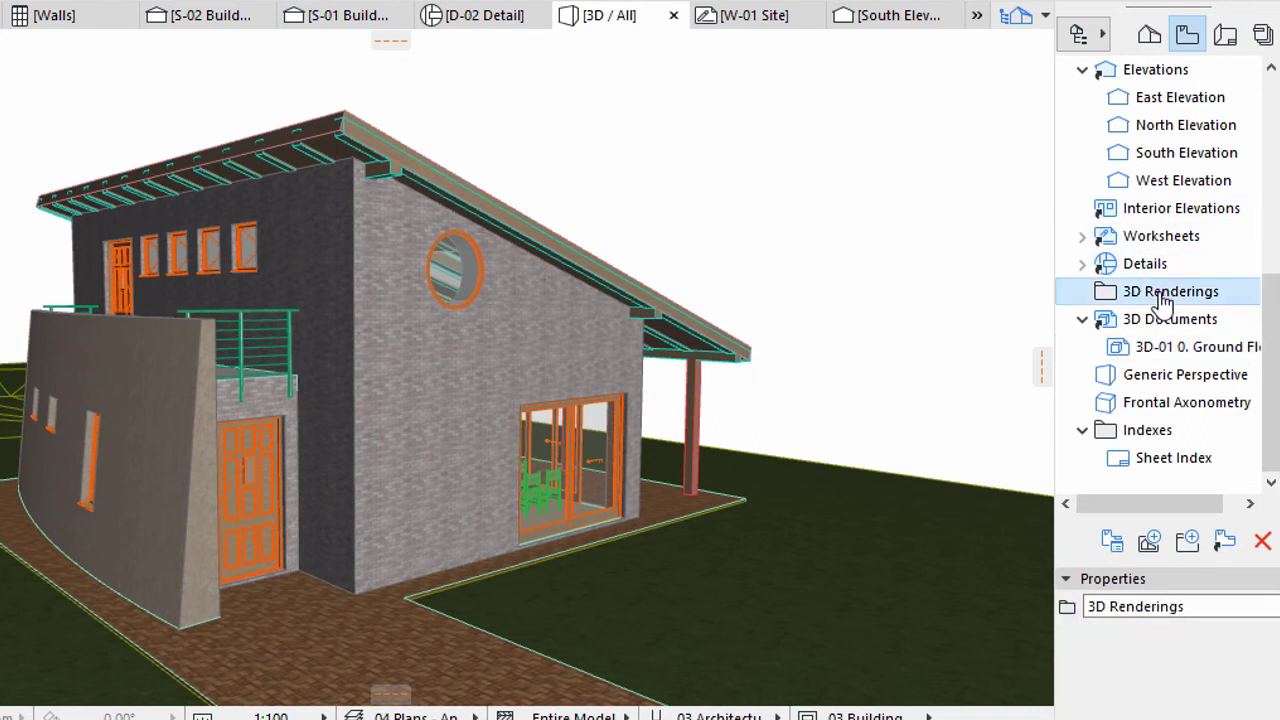
- Save the current 3D view with the custom name 'Entrance - Open G.L.'
left_click(1147, 543)
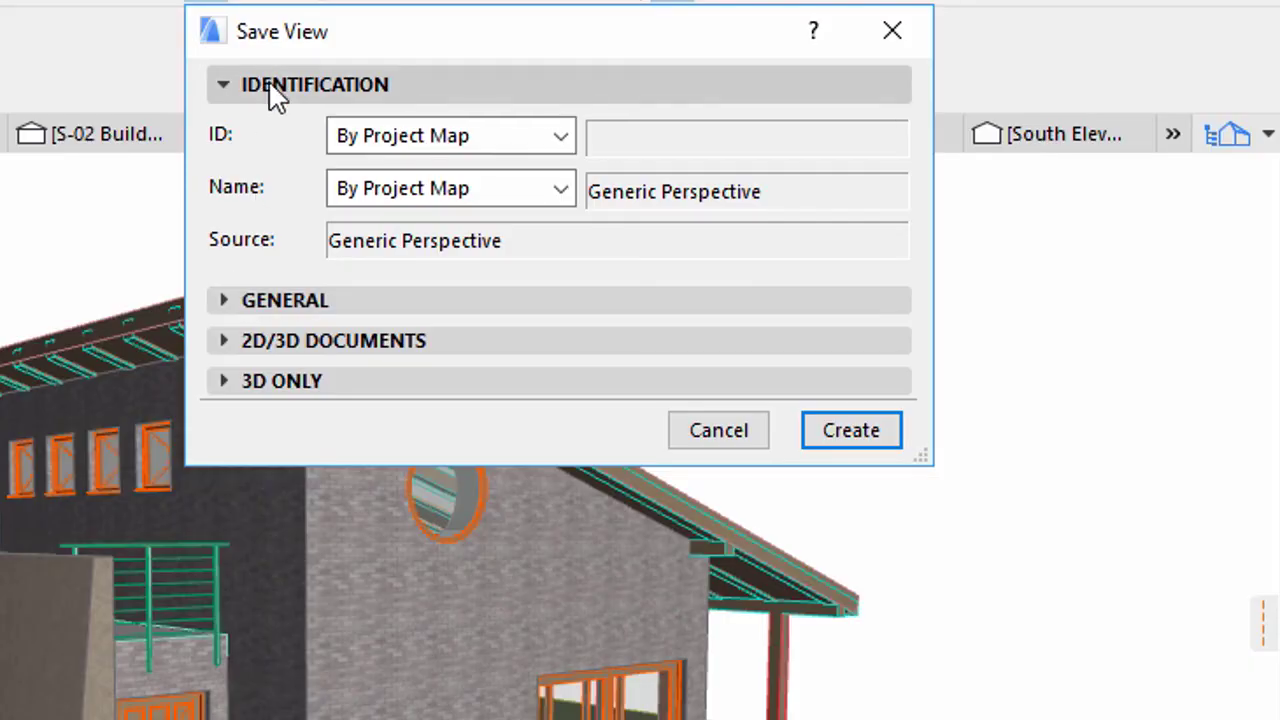
left_click(561, 190)
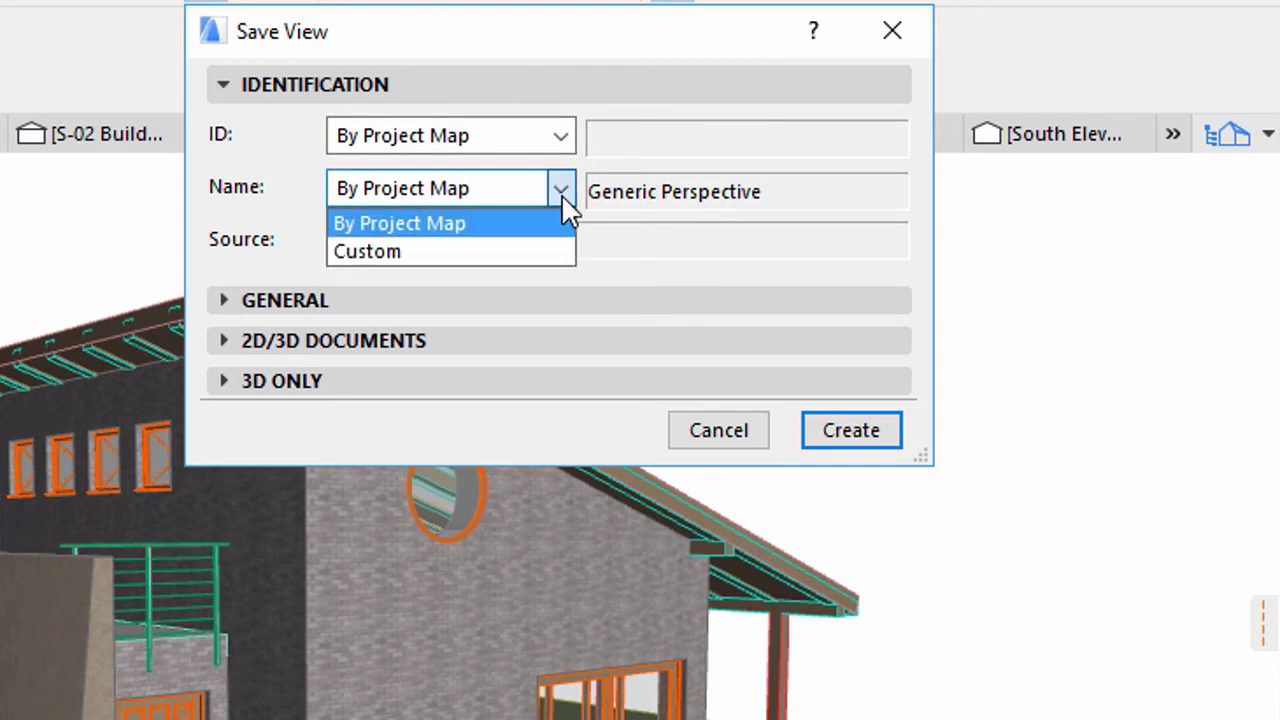
left_click(540, 252)
left_click_drag(786, 191, 600, 217)
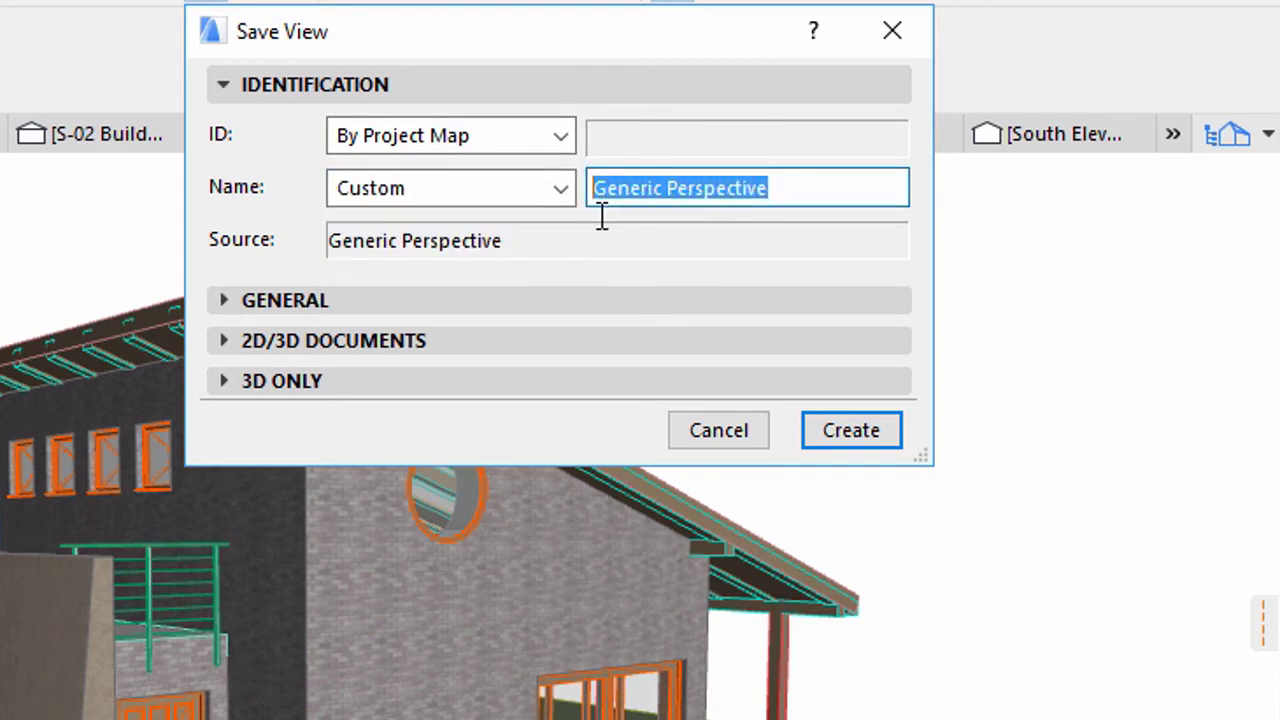
type("Entrance")
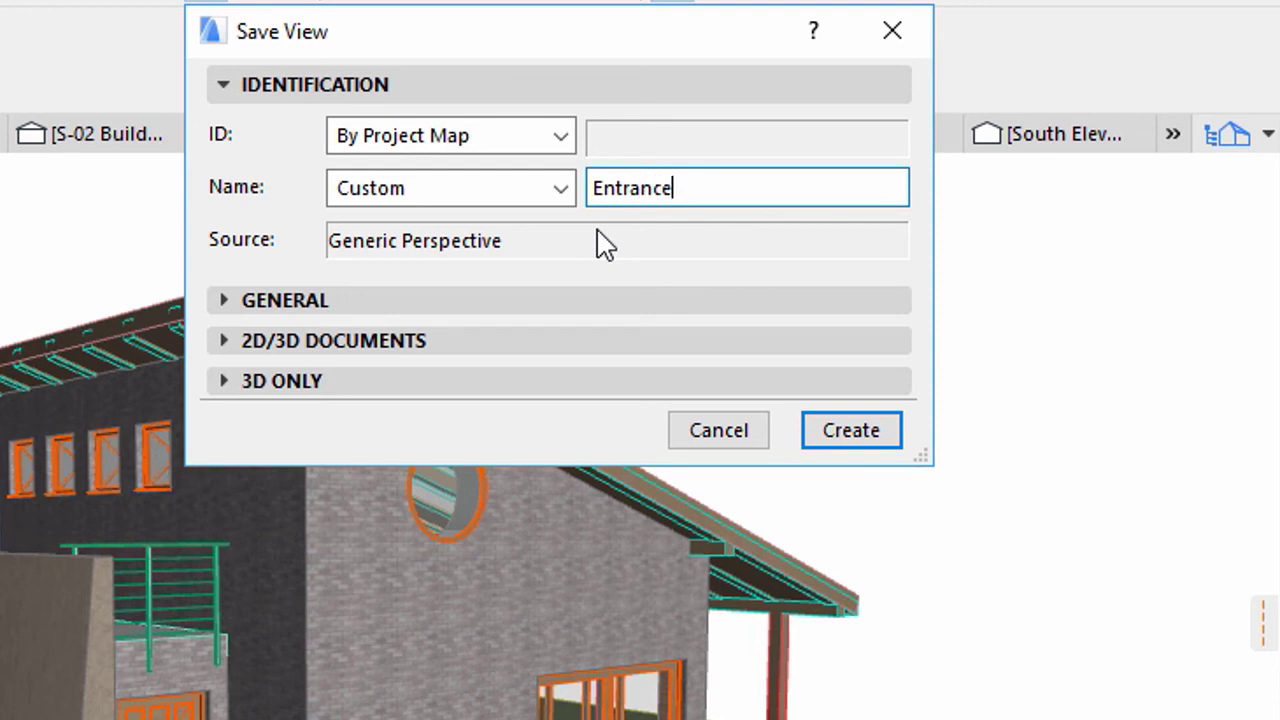
type(" - Open G.L")
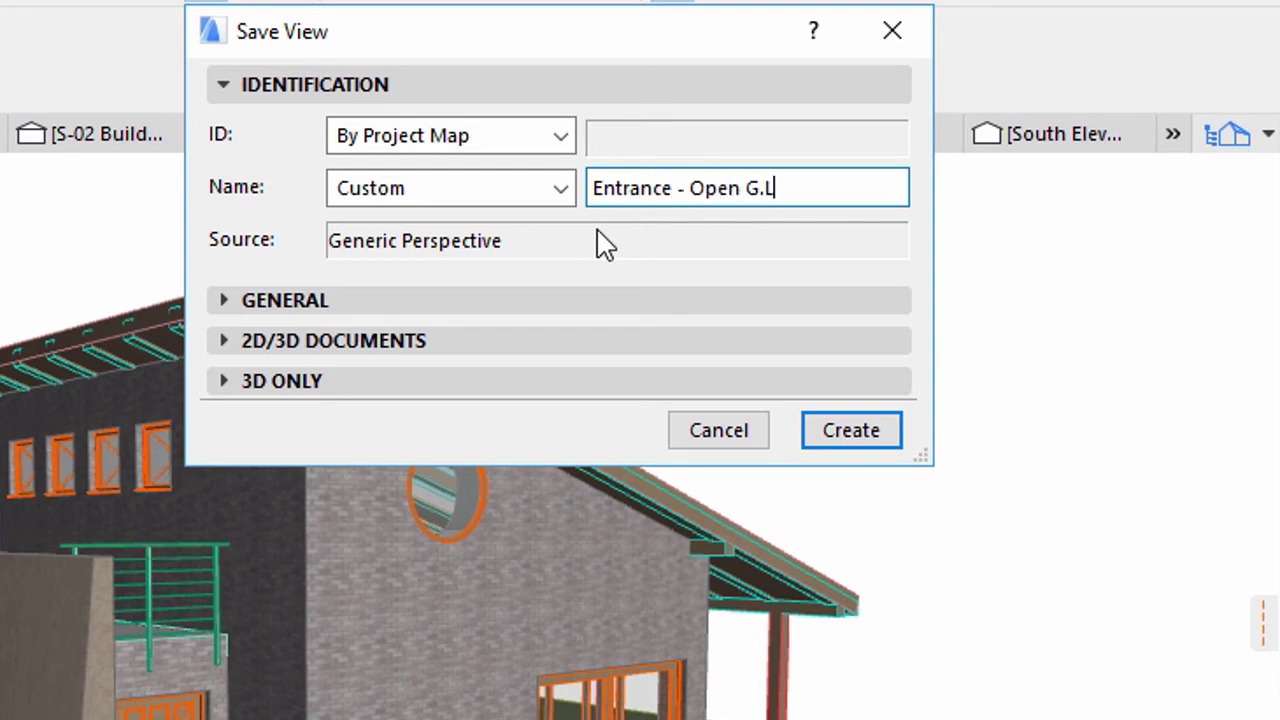
type(".")
left_click(849, 441)
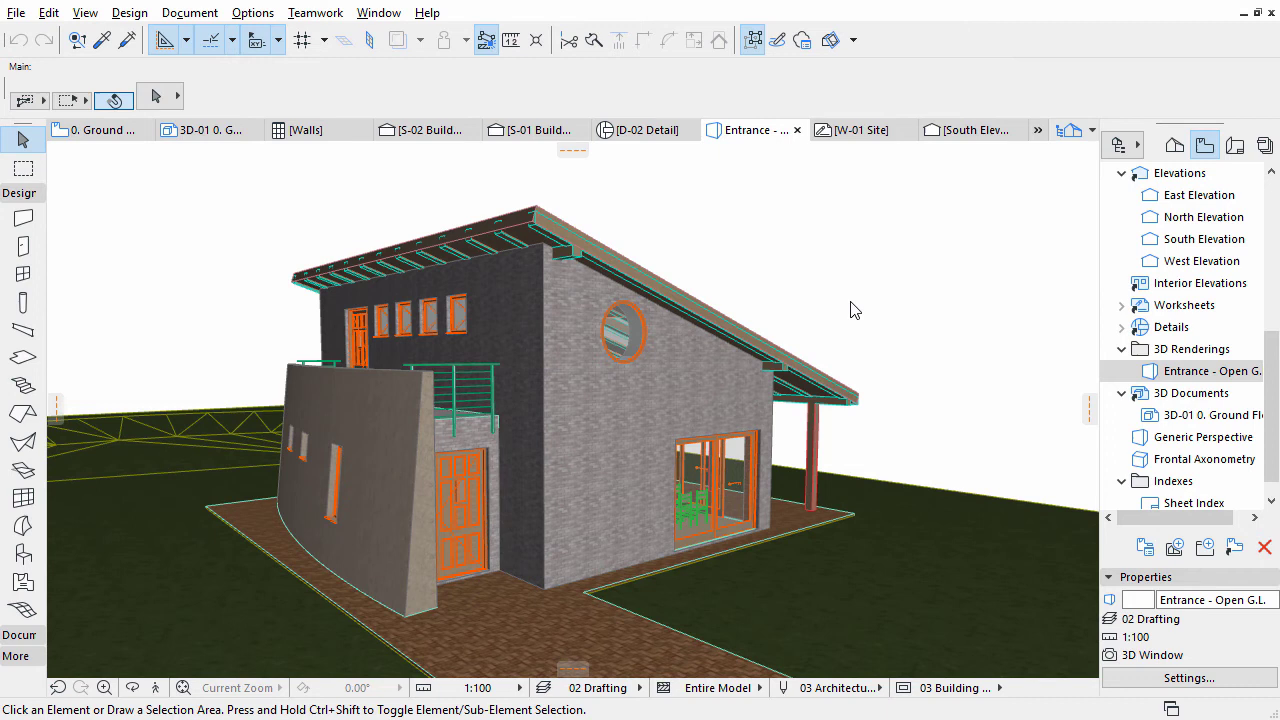
- Enable Sun Shadows in the 3D Window Settings
left_click(86, 14)
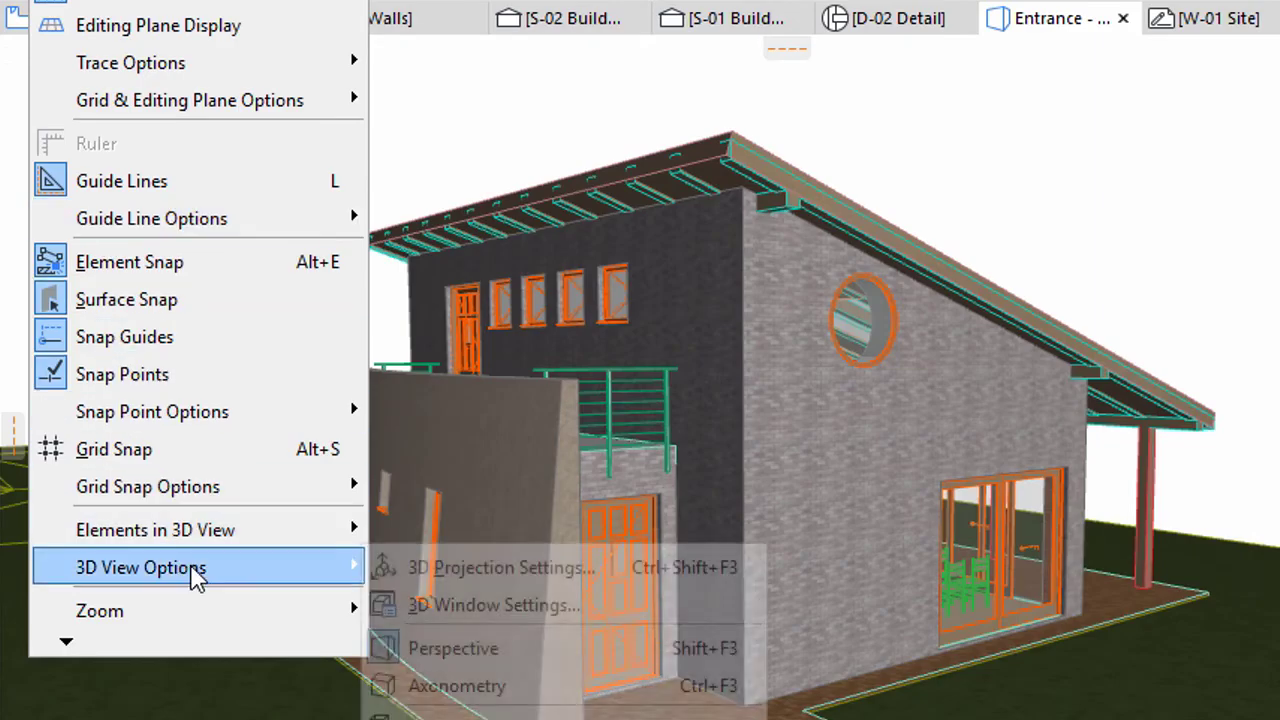
mouse_move(141, 567)
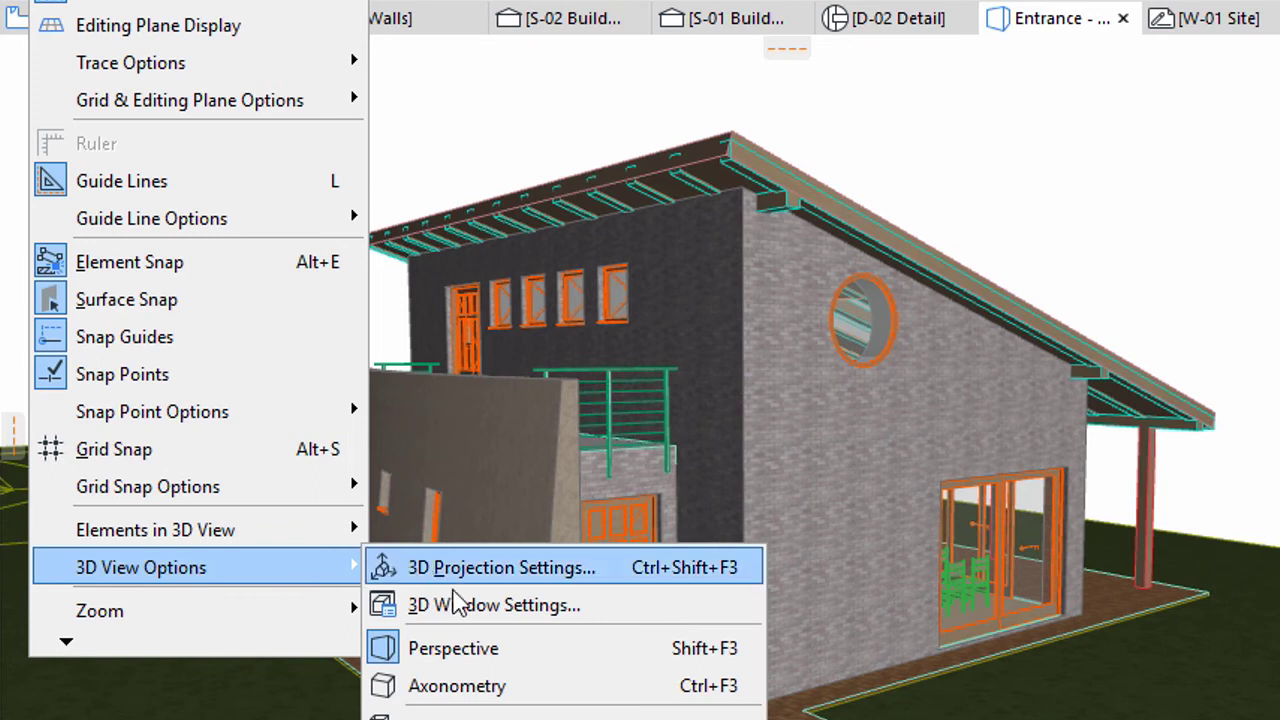
left_click(573, 612)
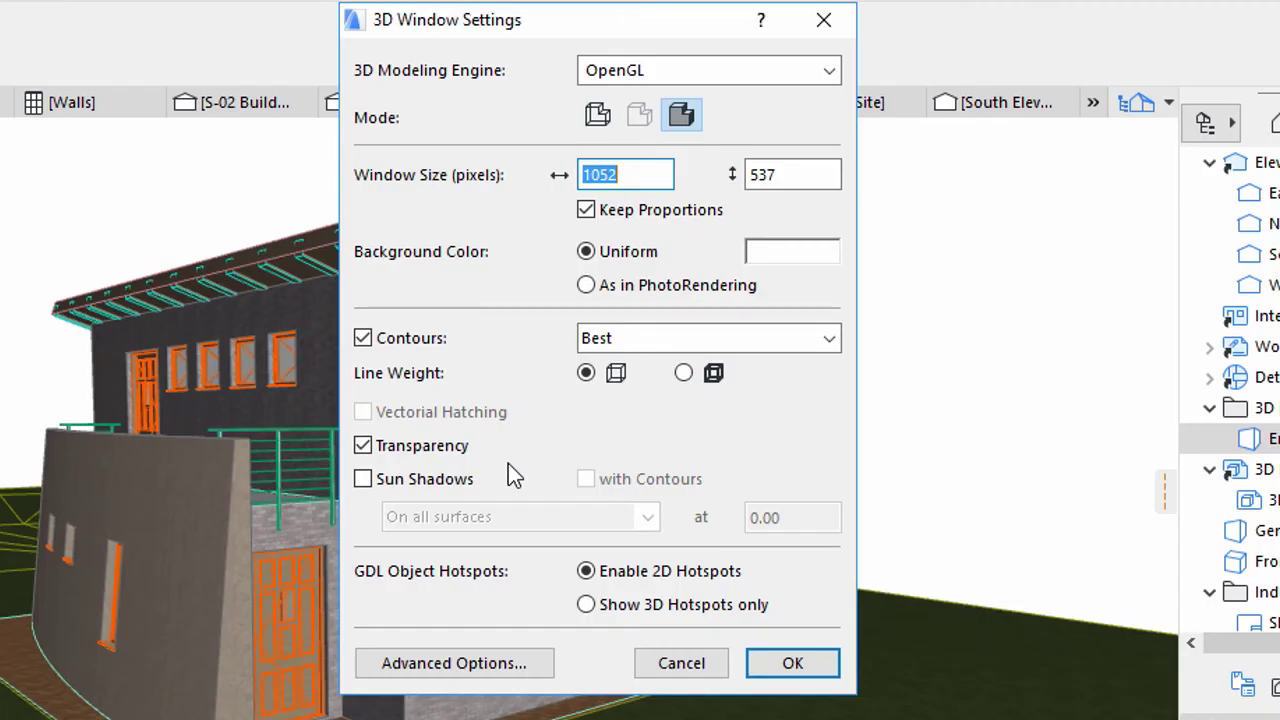
left_click(362, 479)
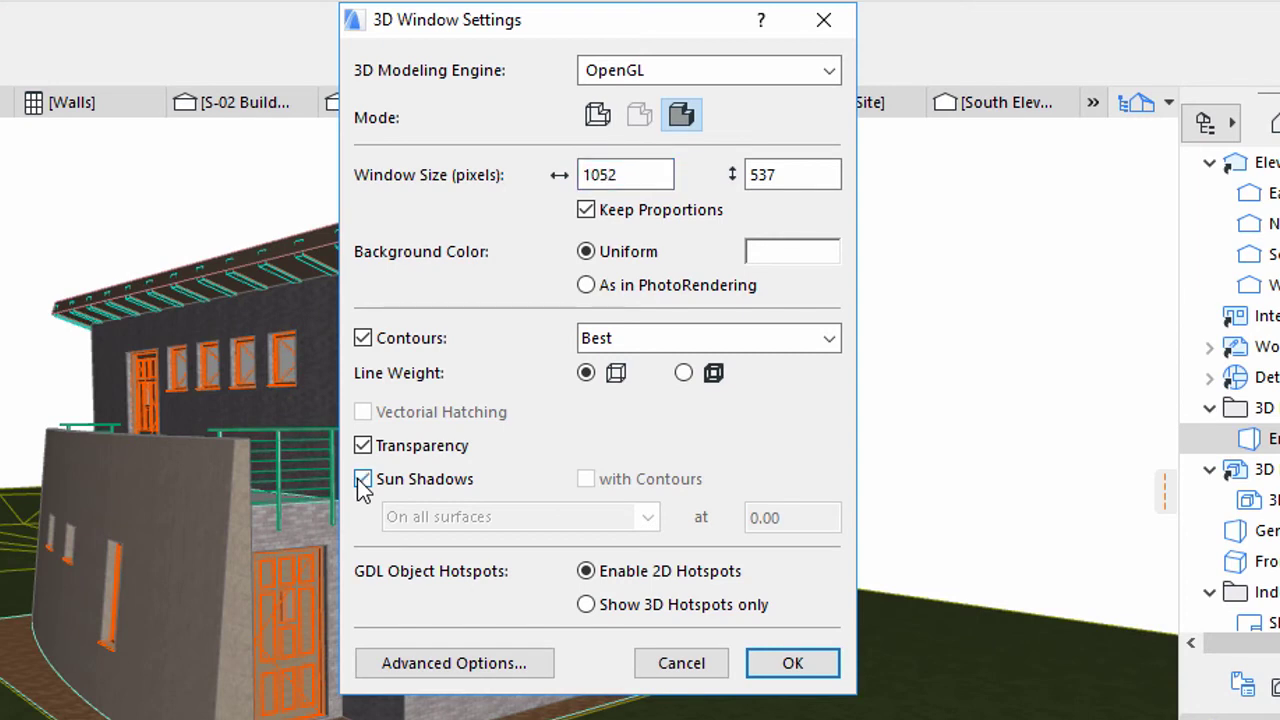
left_click(790, 664)
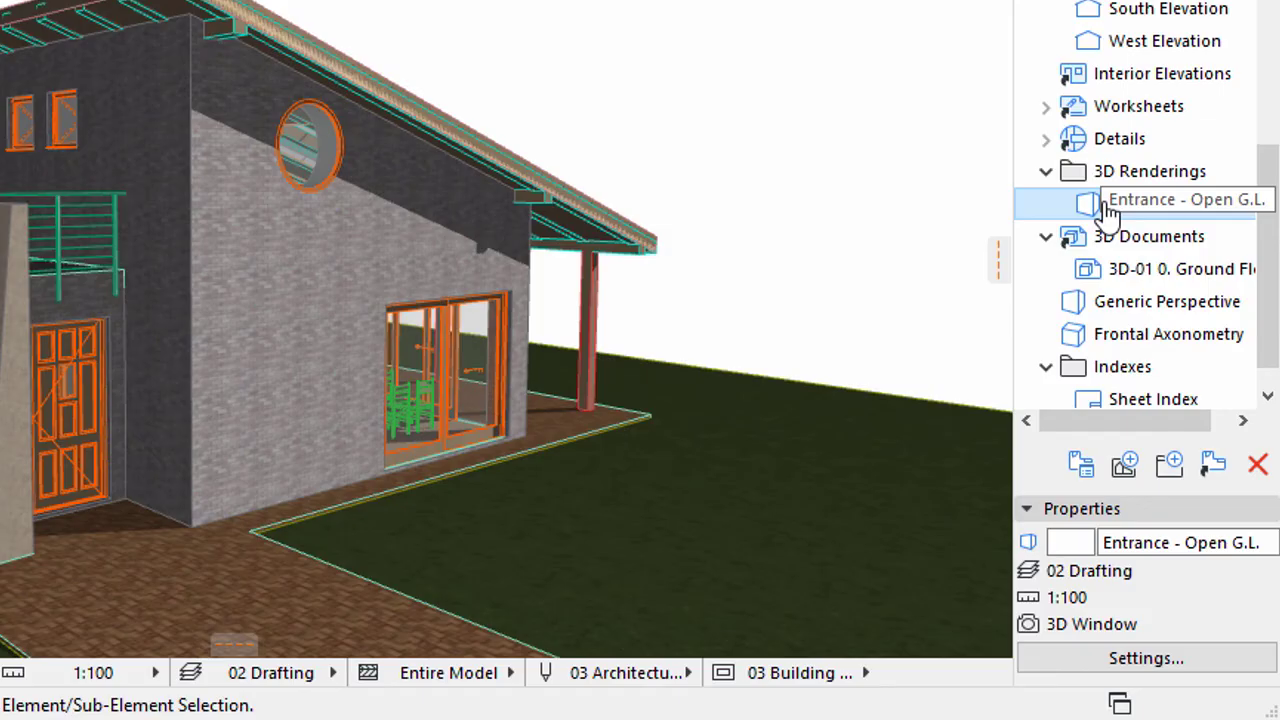
- Redefine the 'Entrance - Open G.L.' view with the current window settings
right_click(1108, 210)
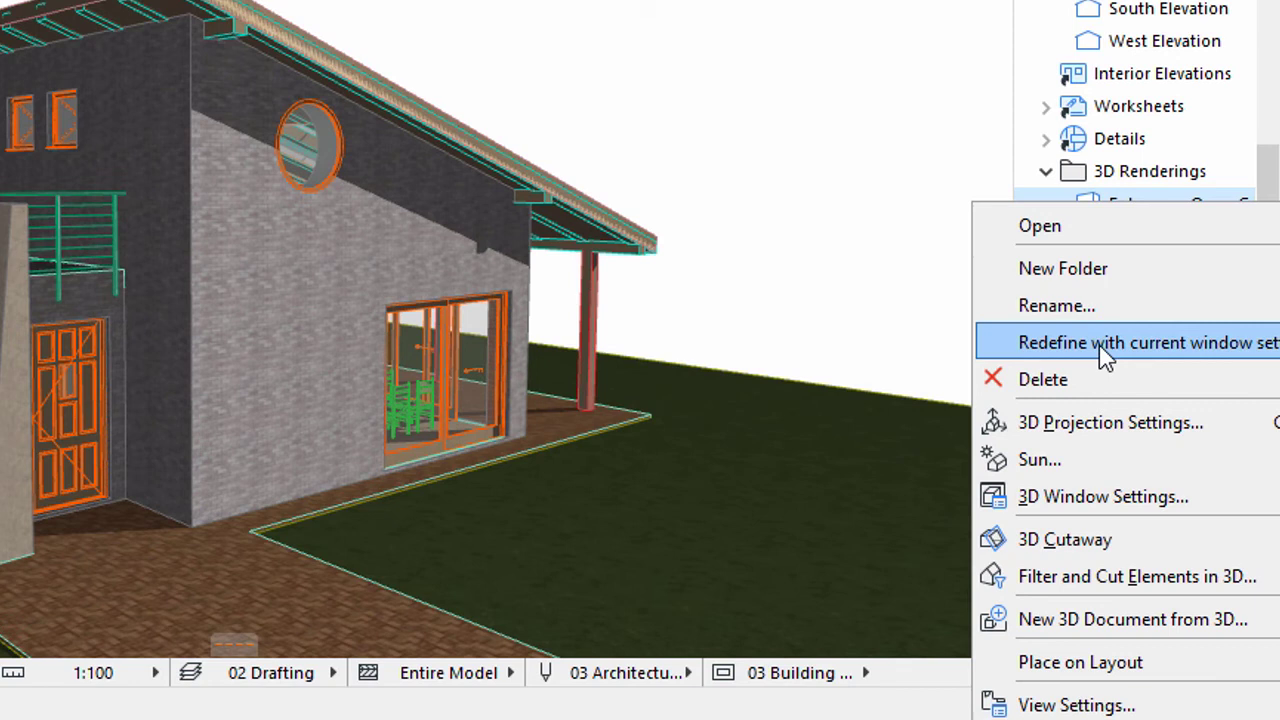
left_click(1099, 345)
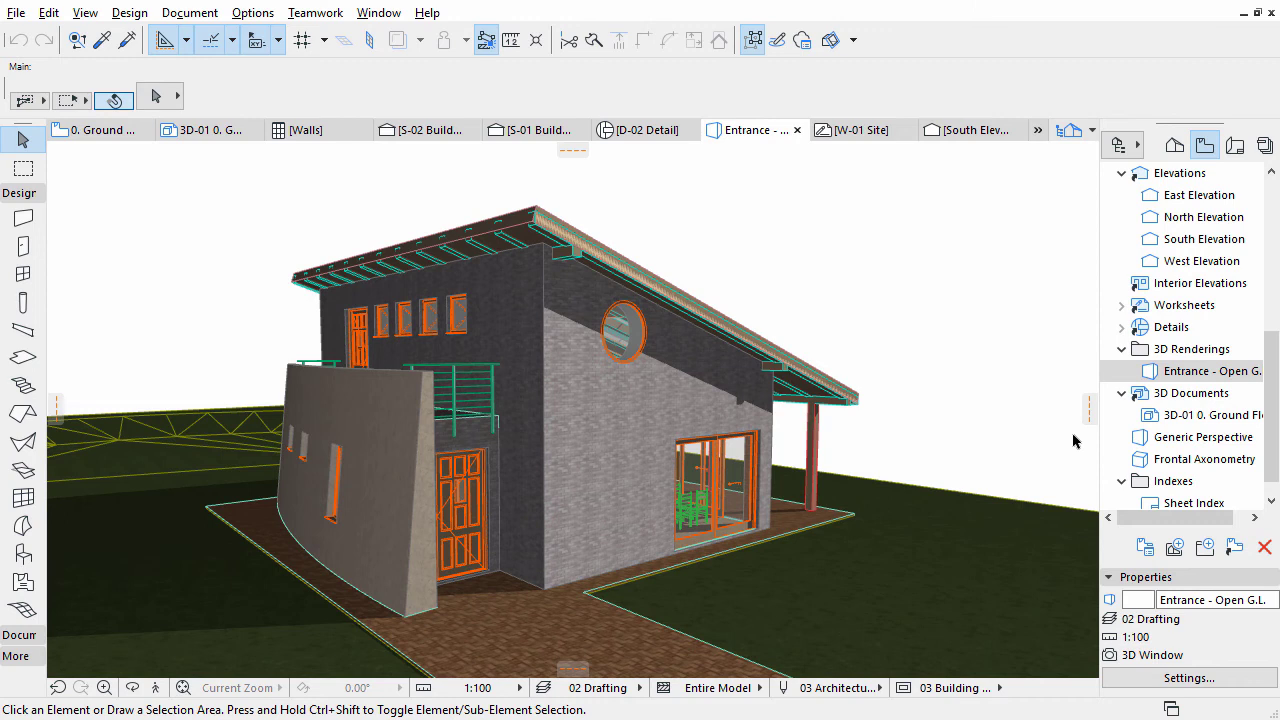
- In 3D Window Settings, try Vectorial Engine with vectorial hatching, then return to OpenGL
left_click(86, 19)
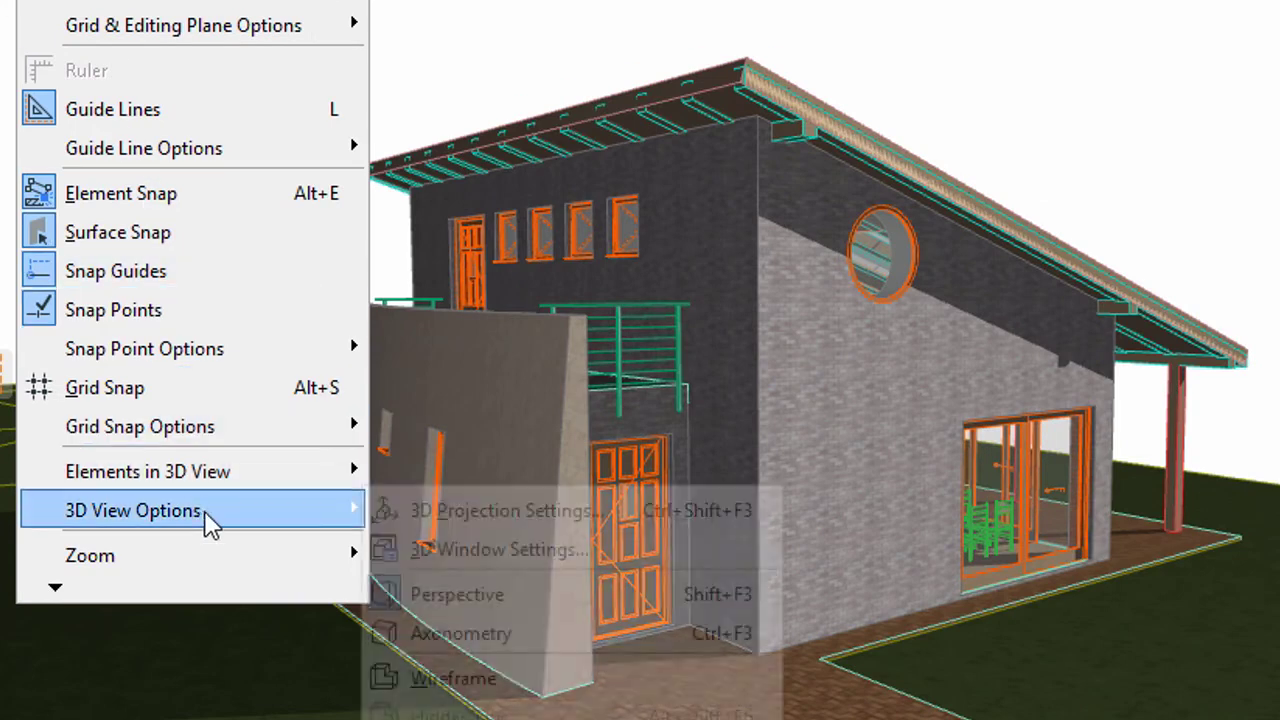
mouse_move(190, 510)
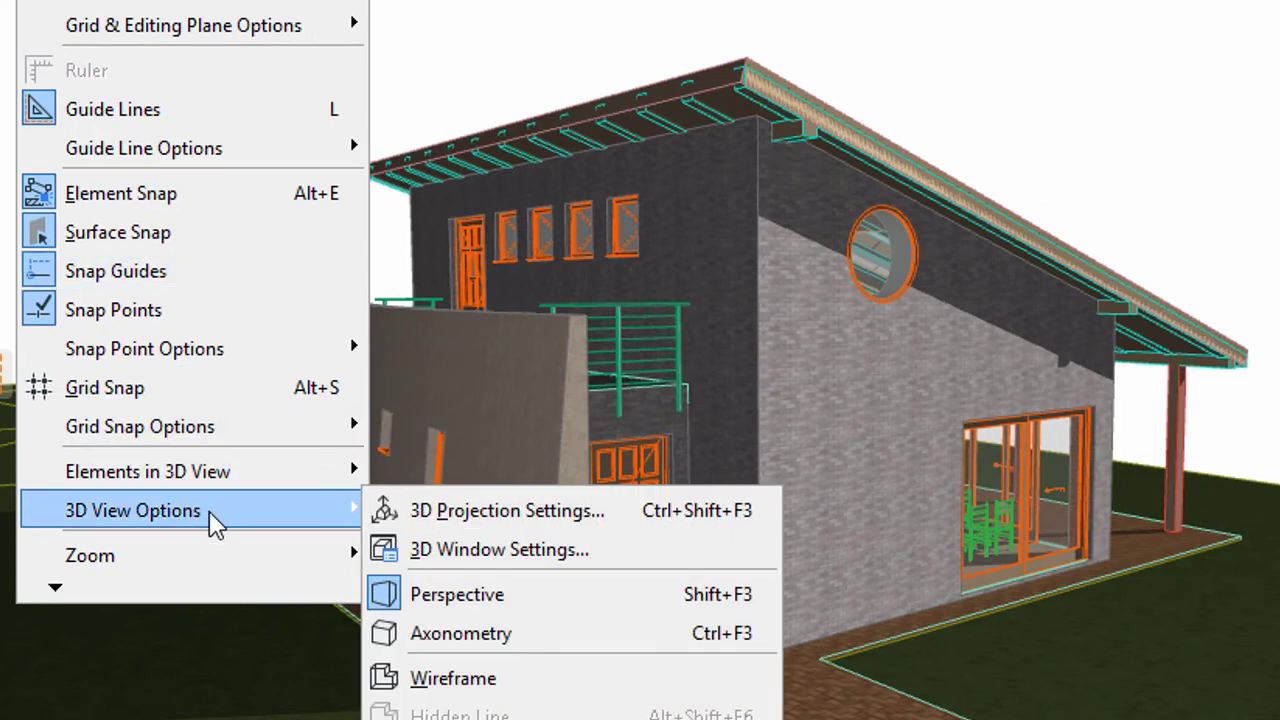
left_click(487, 552)
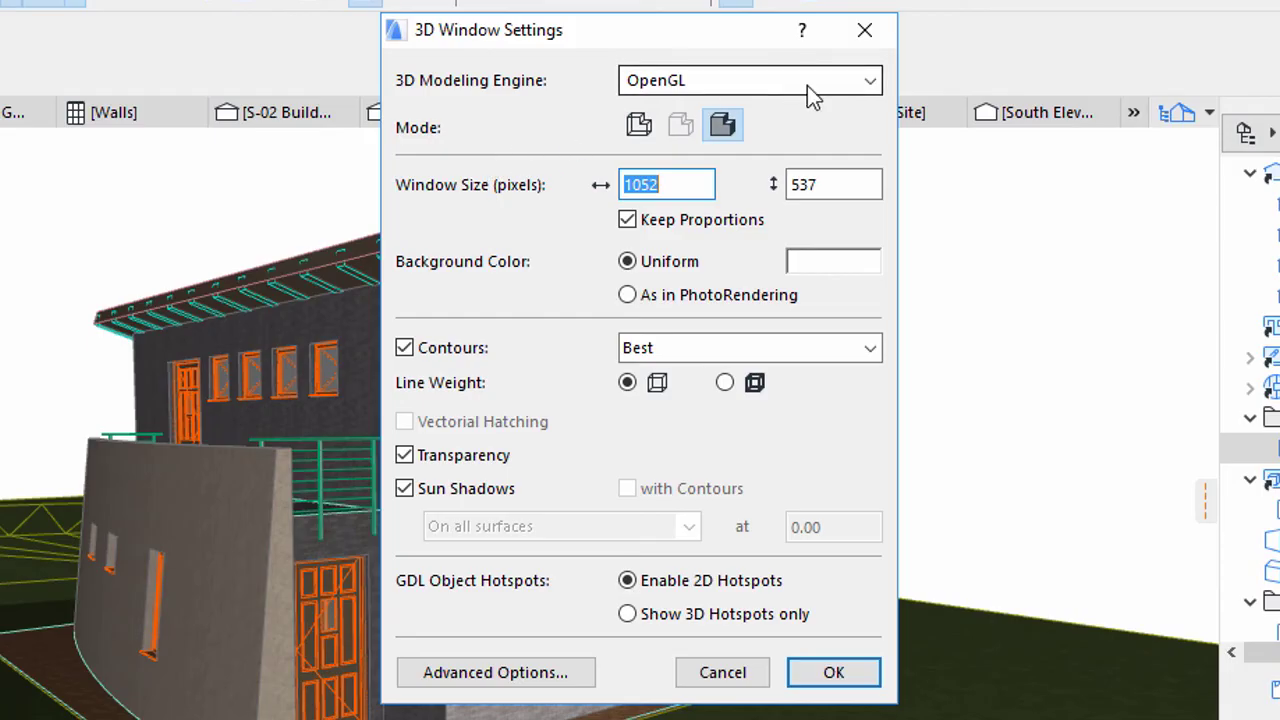
left_click(872, 84)
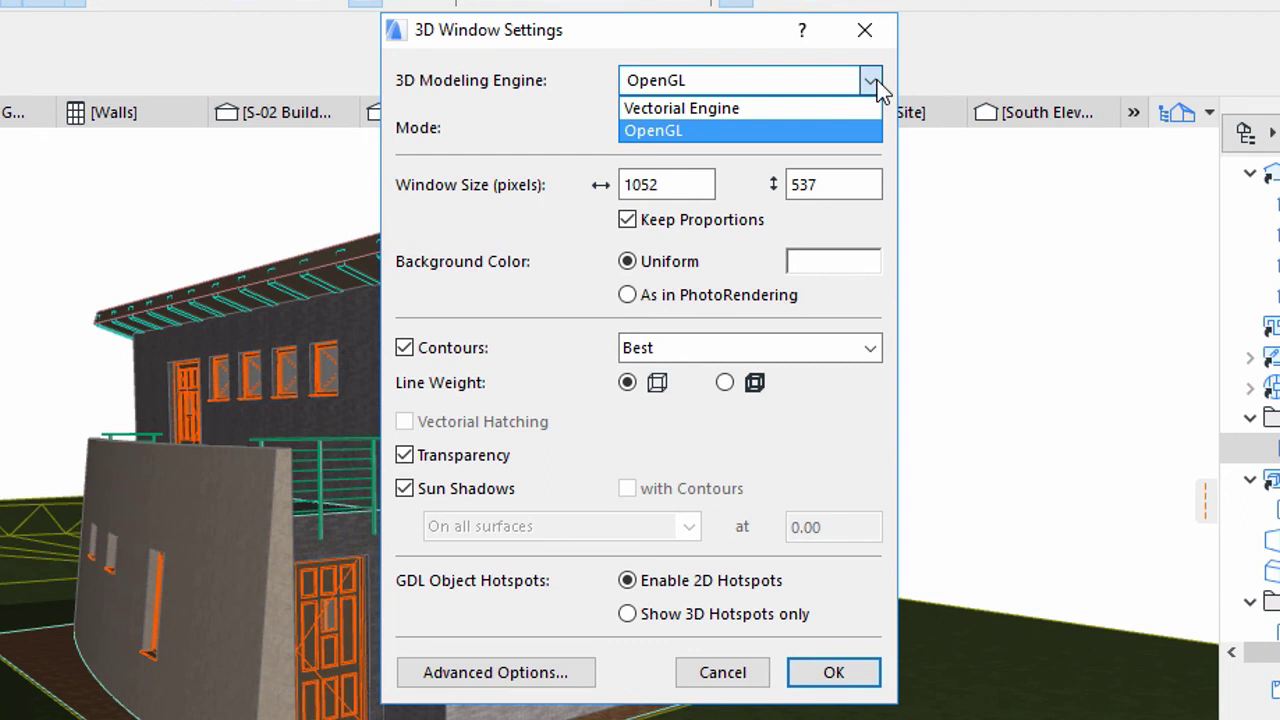
left_click(776, 106)
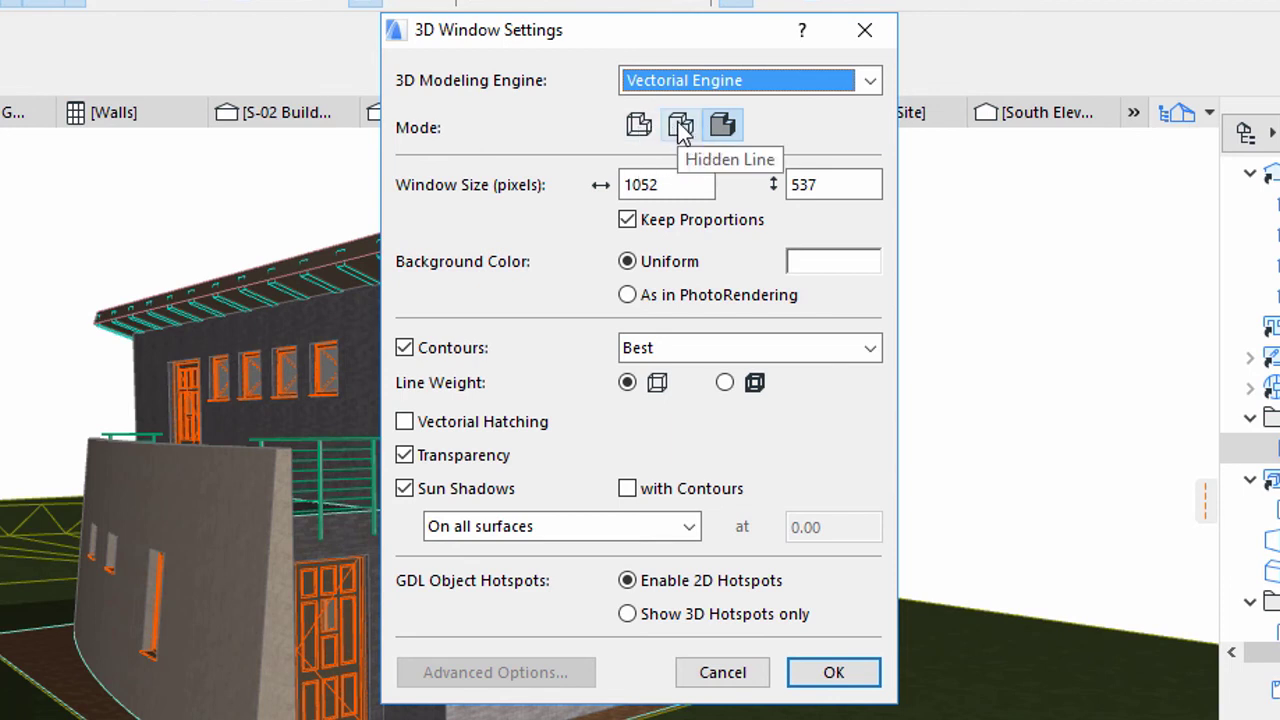
left_click(404, 422)
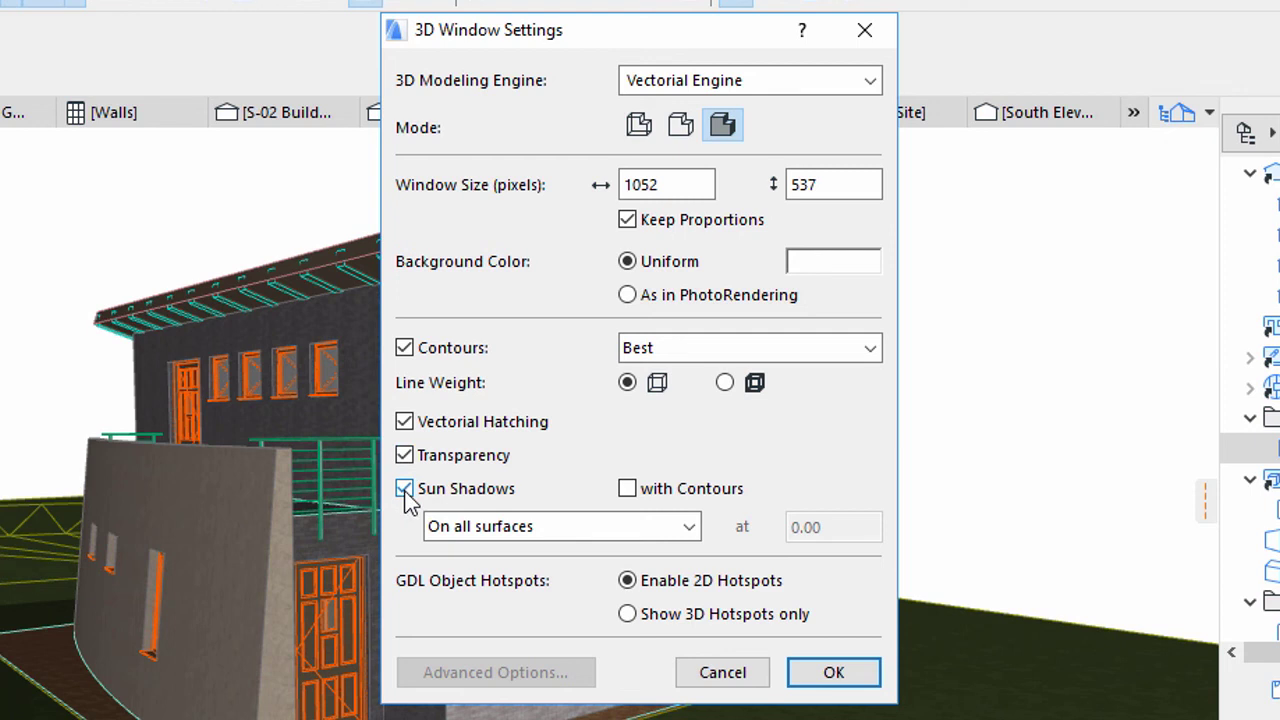
left_click(868, 84)
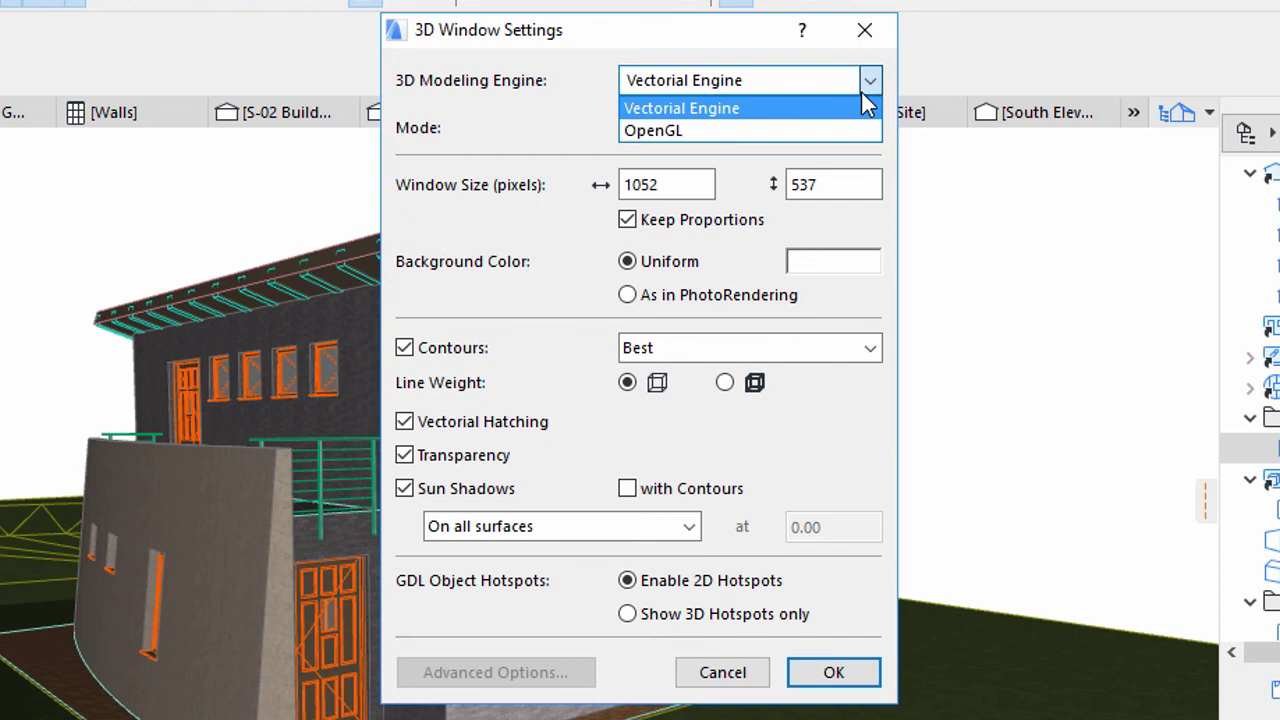
left_click(813, 132)
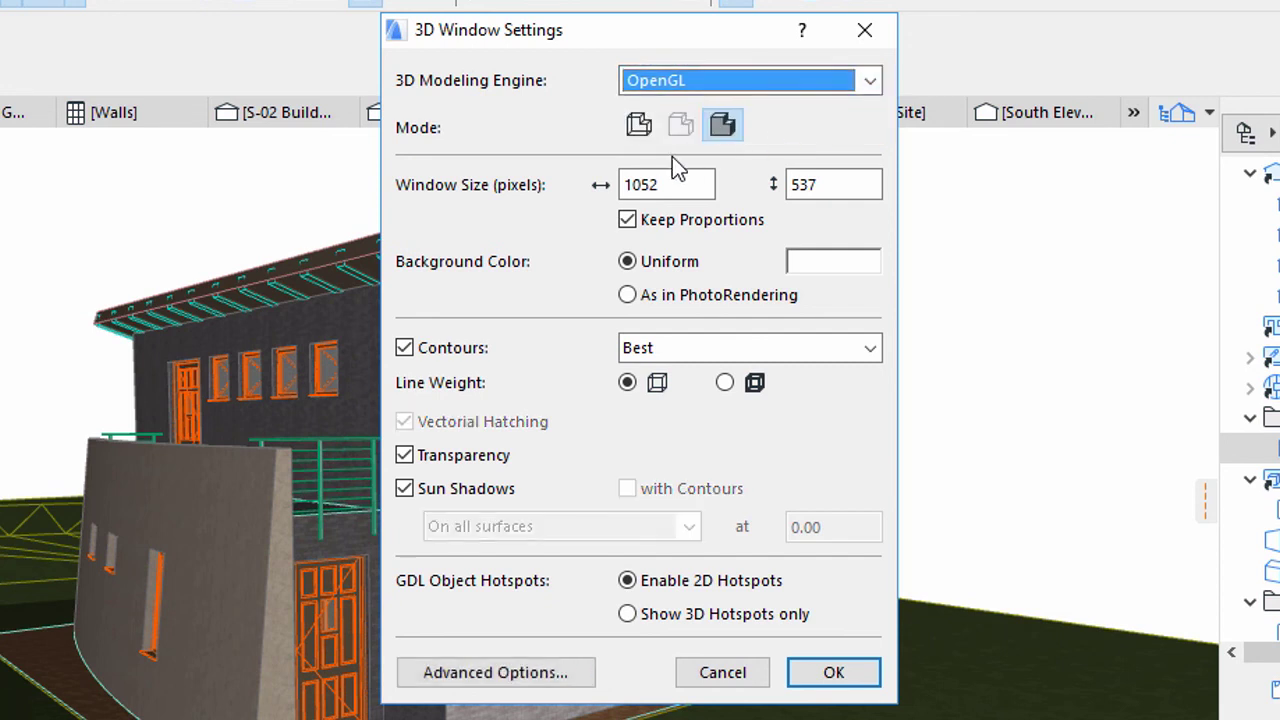